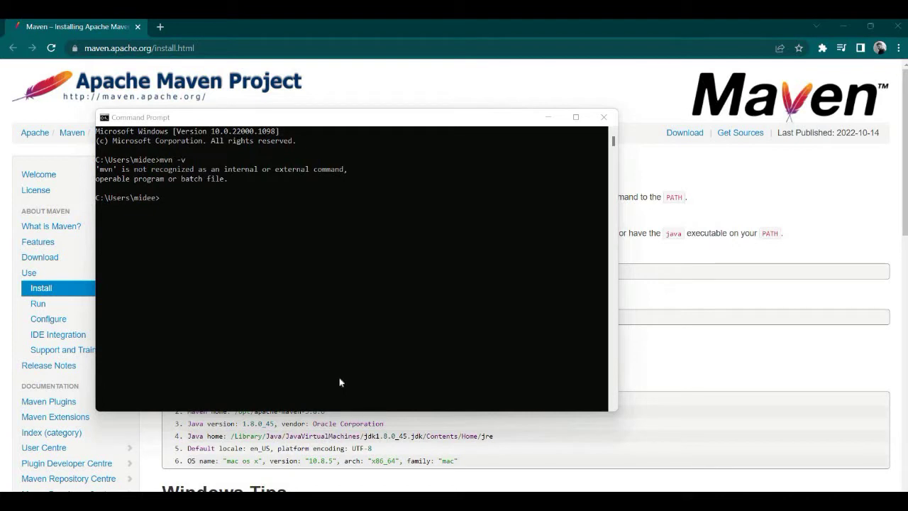
- Rerun 'mvn -v' in Command Prompt, see it still unrecognized, and minimize the console
click(178, 199)
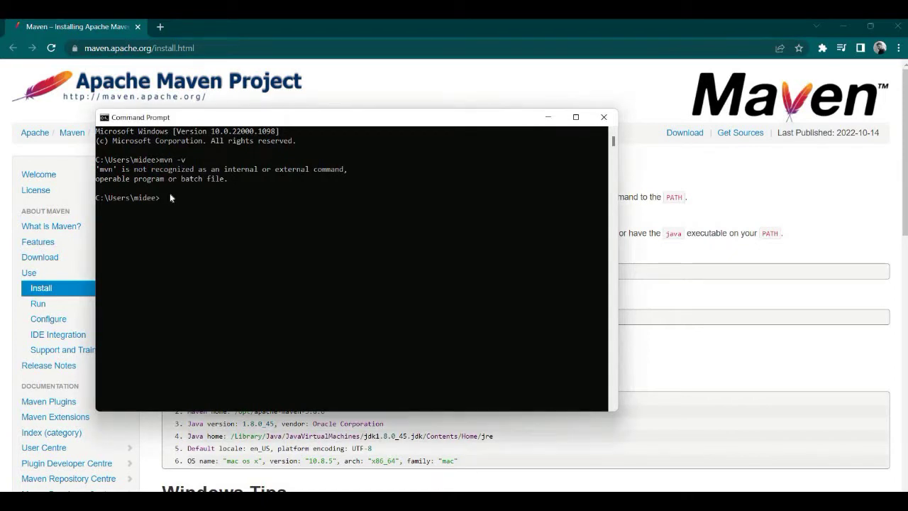
text(mv)
text(n )
text(-v)
key(Return)
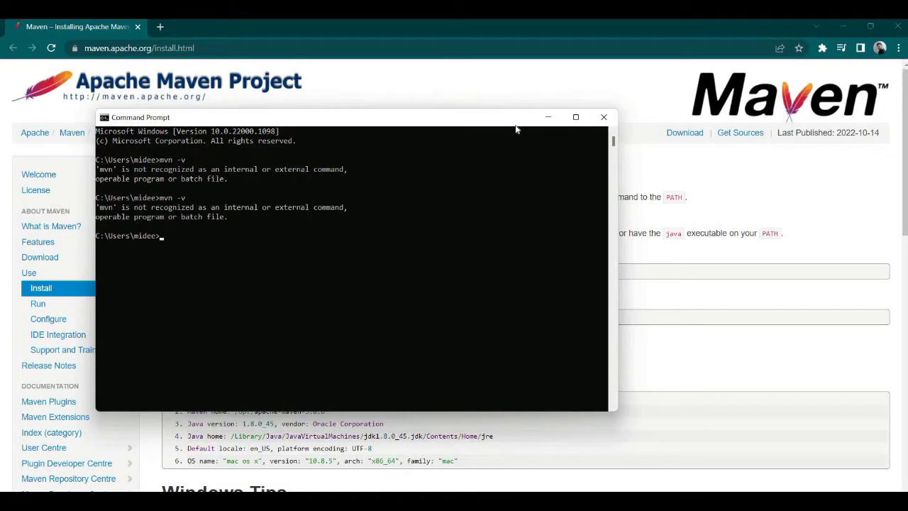
click(547, 117)
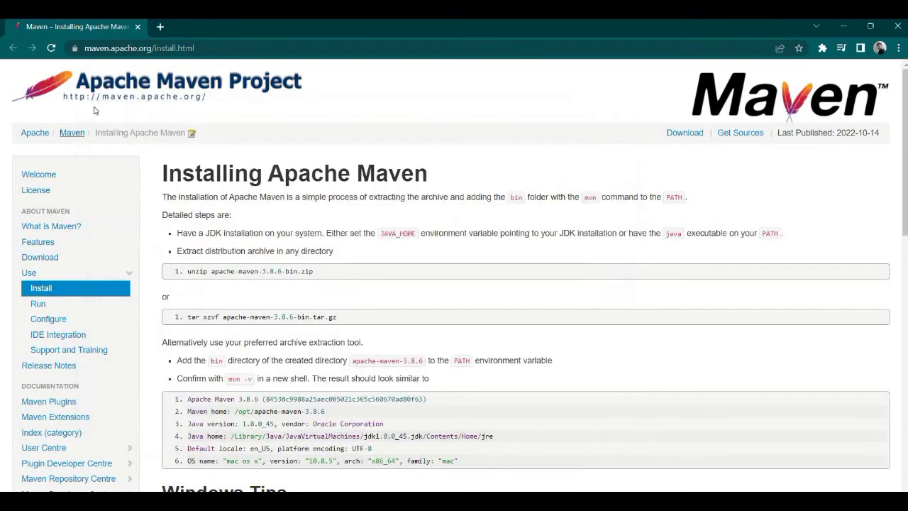
- Download apache-maven-3.8.6-bin.zip from the Maven site and show it in its C:\Setups folder
click(685, 134)
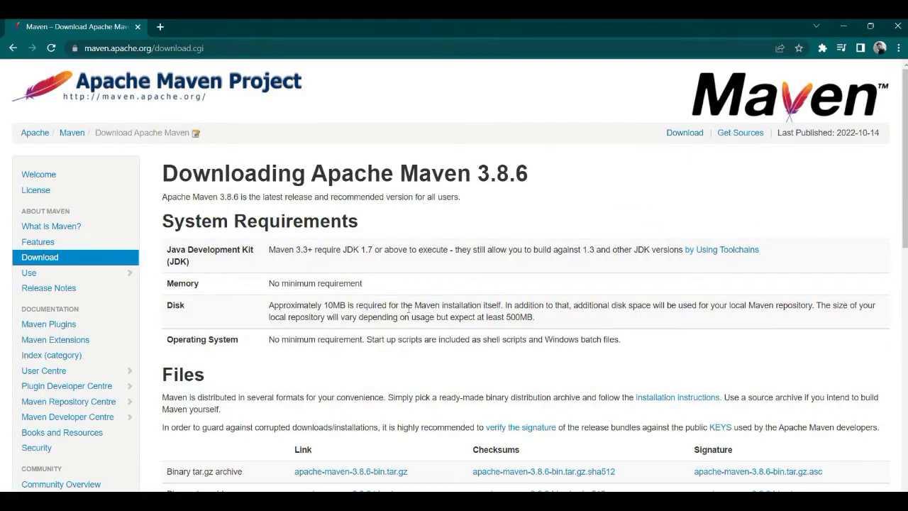
scroll(409, 309, down, 2)
click(353, 376)
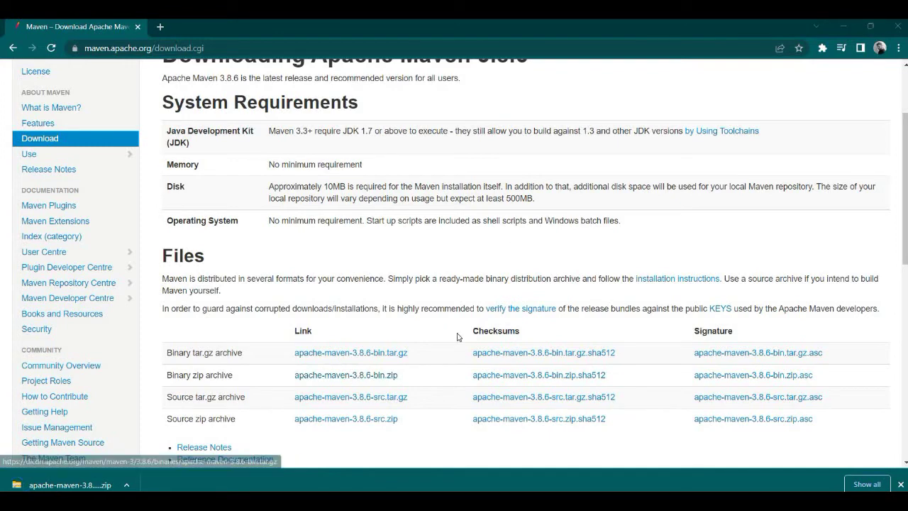
click(126, 487)
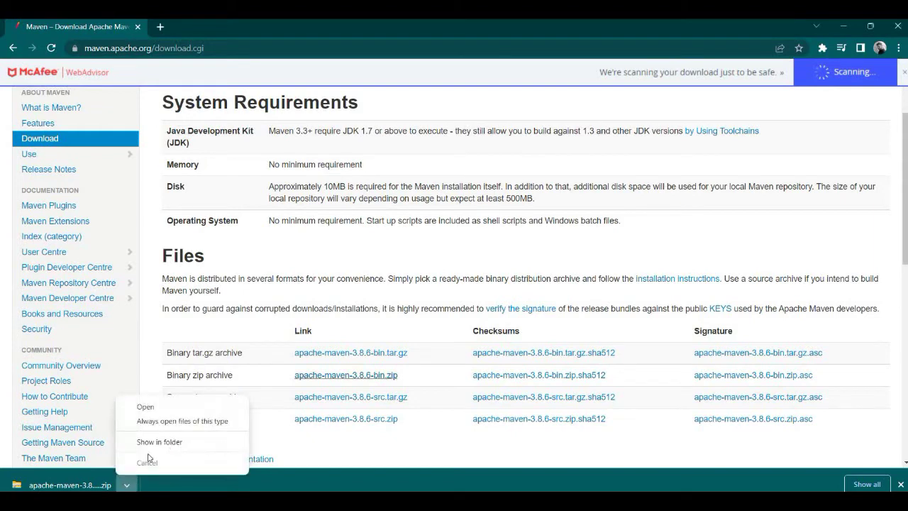
click(153, 444)
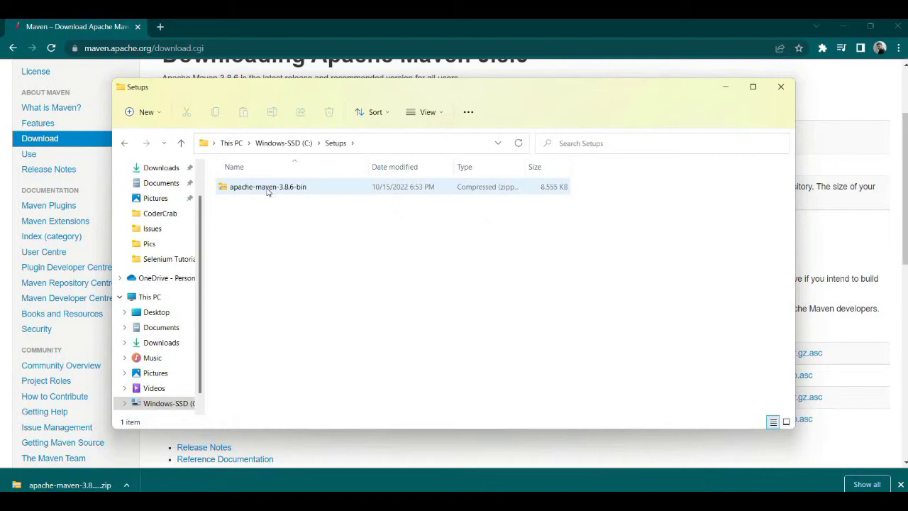
mouse_move(266, 187)
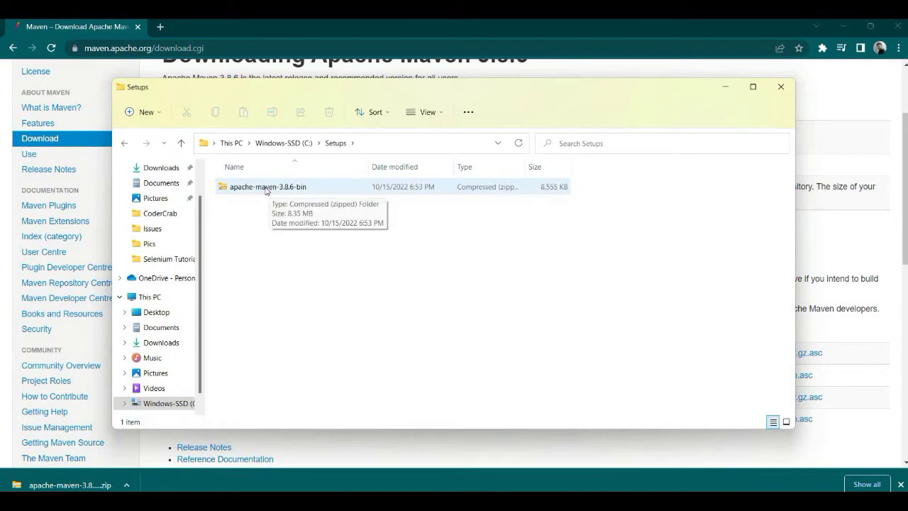
- Extract the Maven 3.8.6 zip into Setups and open the apache-maven-3.8.6 folder
right_click(267, 190)
mouse_move(312, 246)
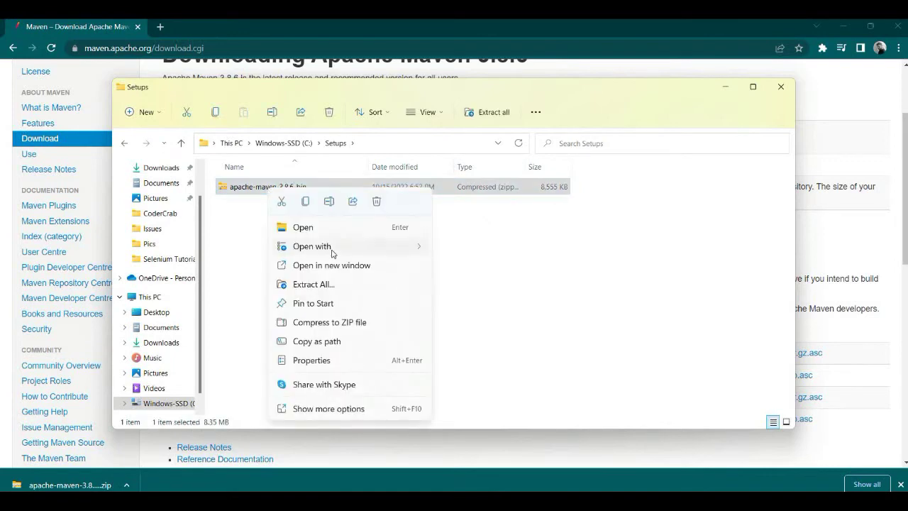
click(330, 285)
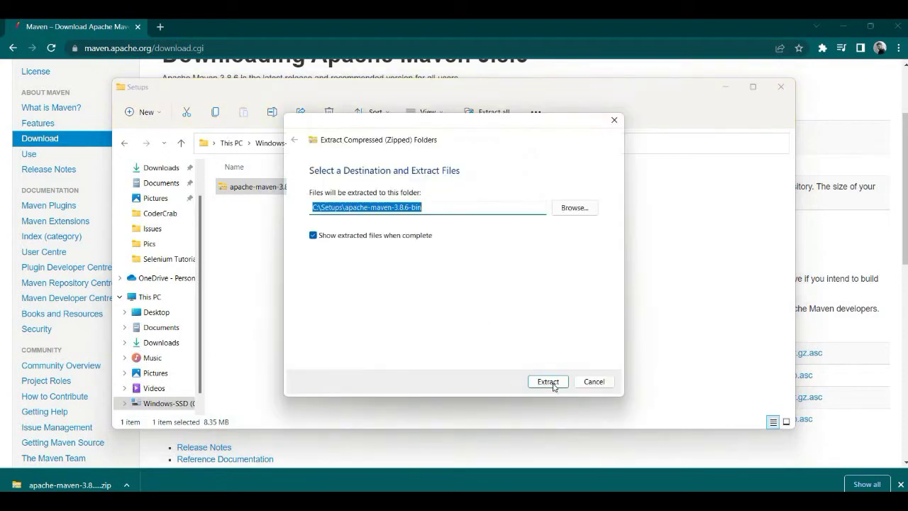
key(Return)
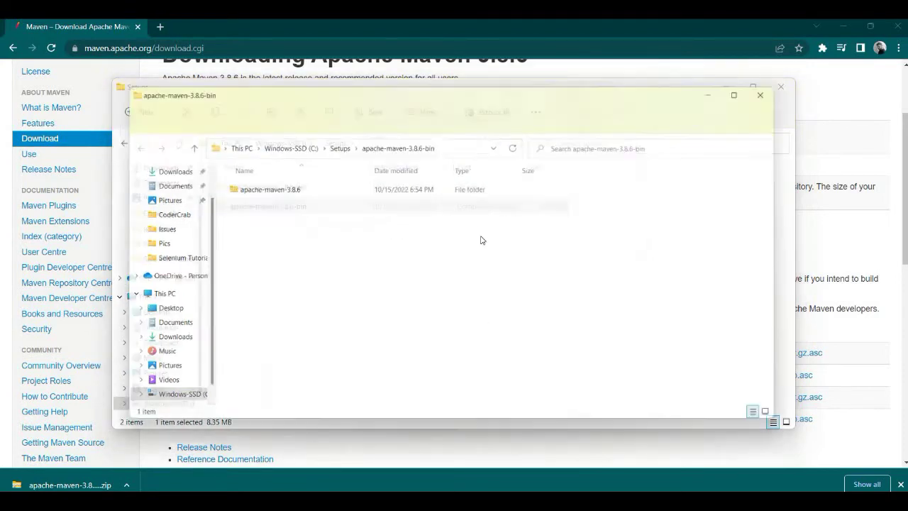
double_click(296, 188)
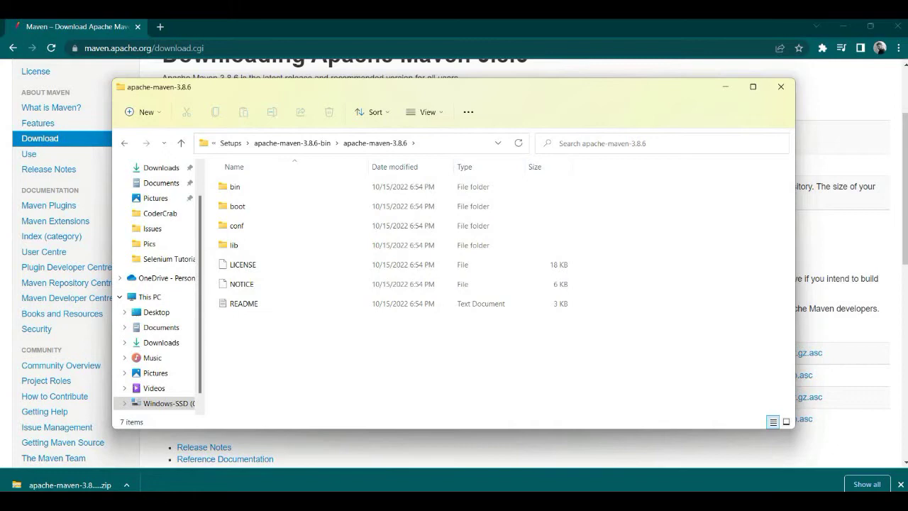
- Return the browser to install.html and scroll to the Windows steps for adding bin to PATH
click(248, 72)
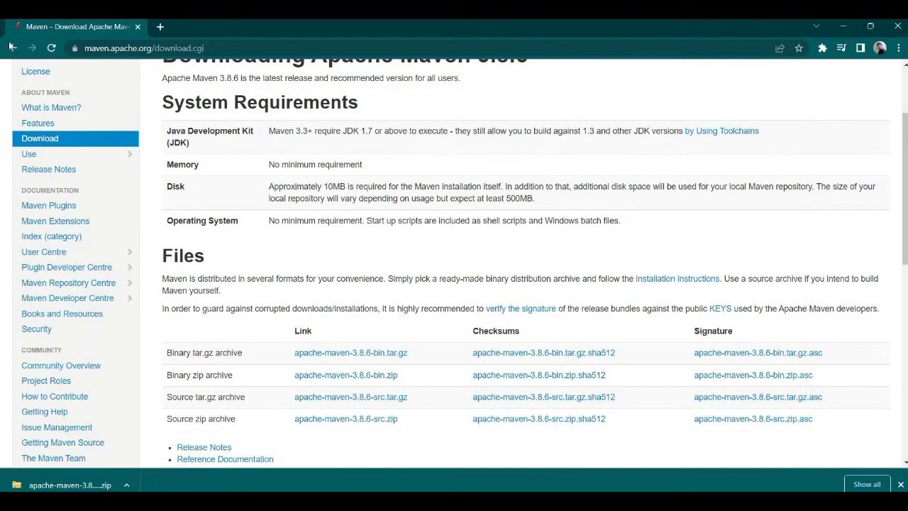
click(11, 46)
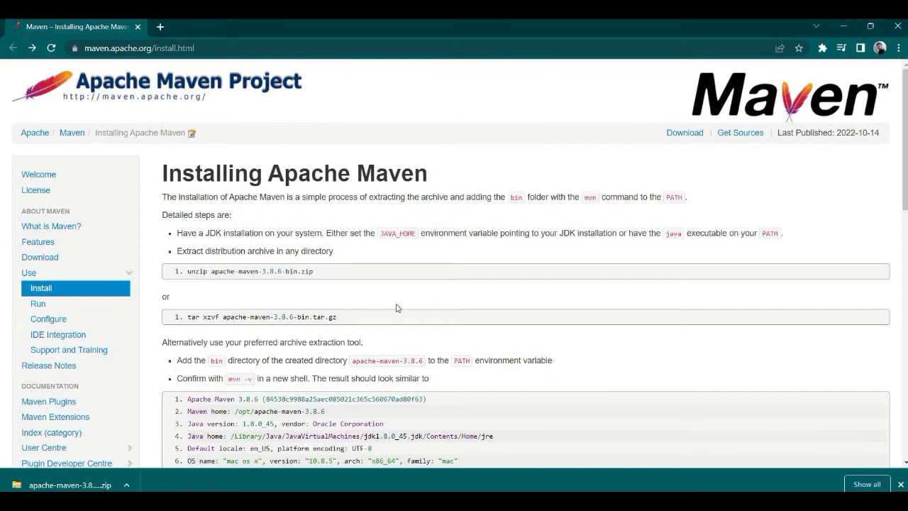
scroll(413, 396, down, 1)
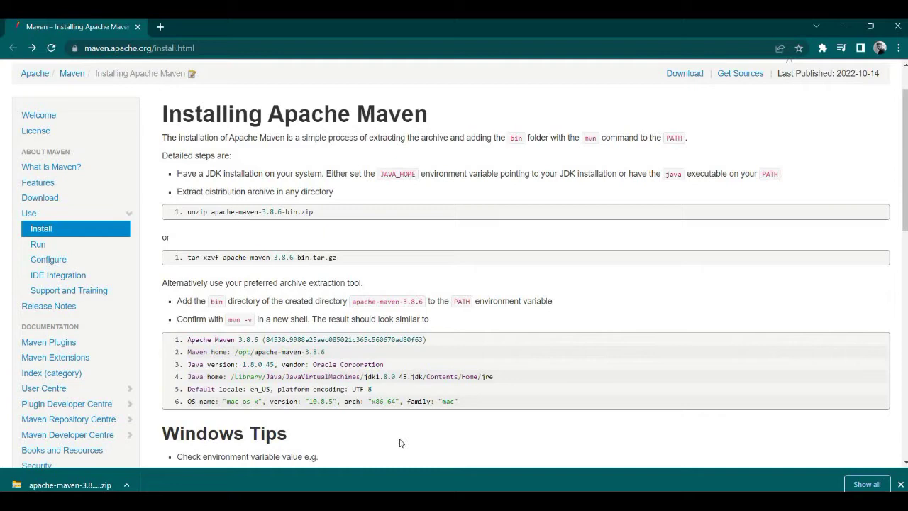
- Search 'env' to reach Environment Variables and open the user Path variable's entry list
key(super)
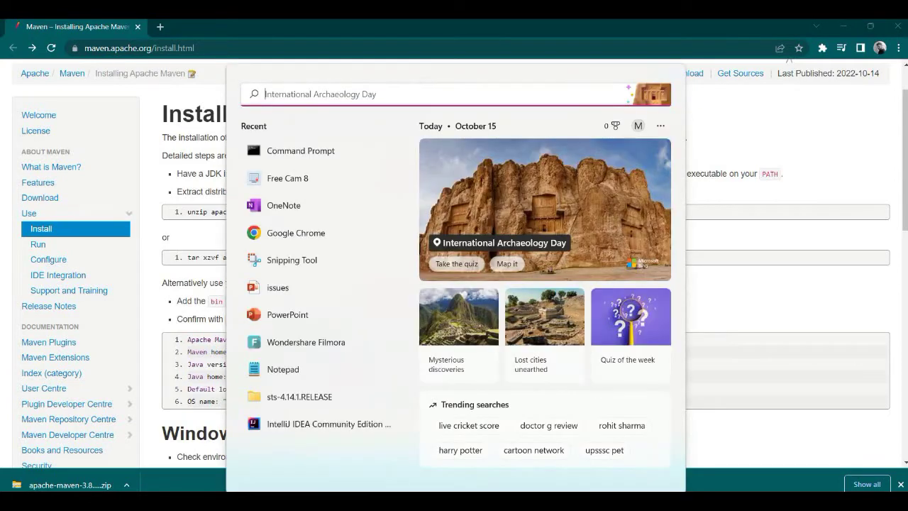
text(env)
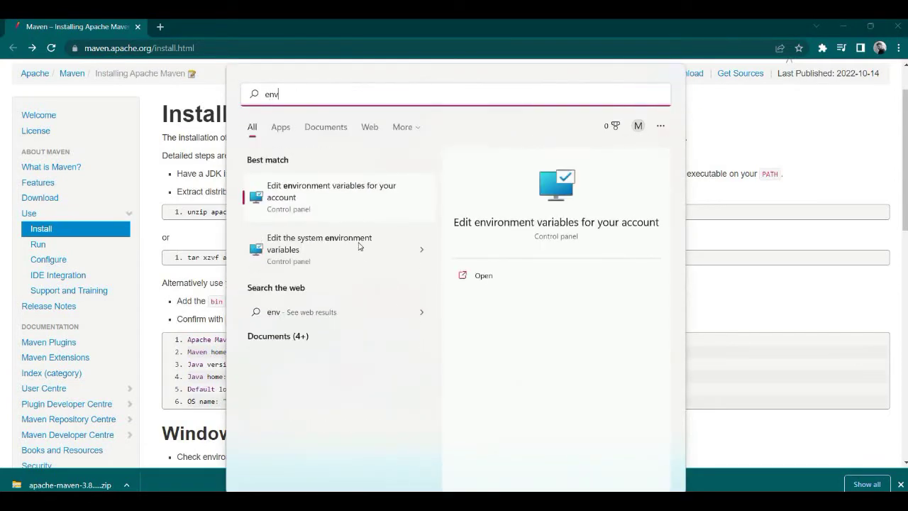
click(348, 200)
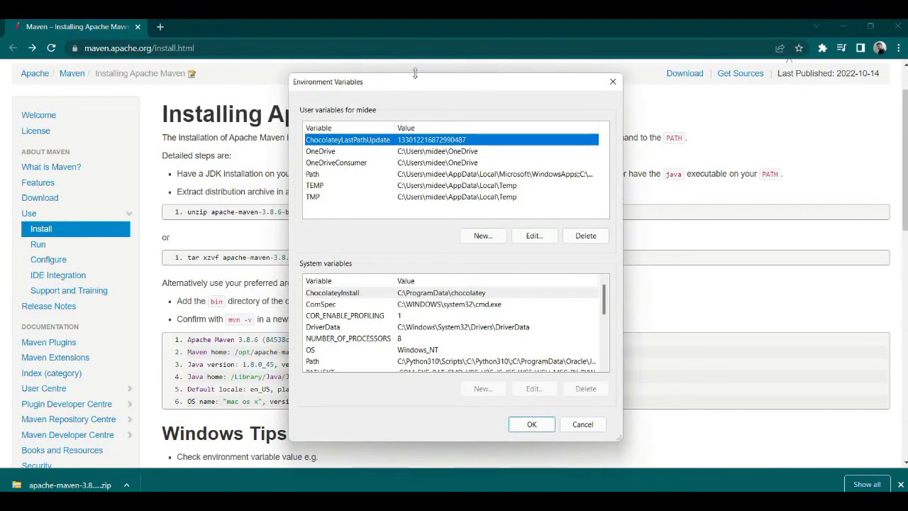
click(321, 176)
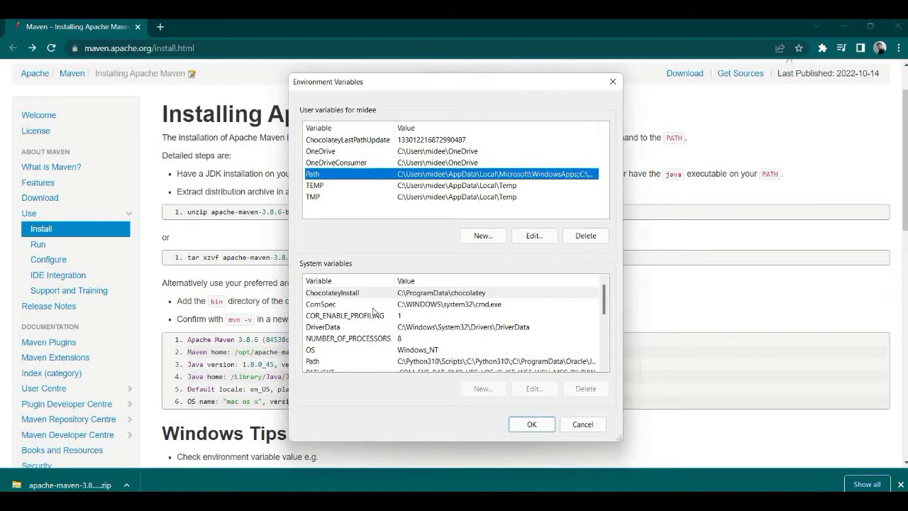
scroll(371, 315, down, 1)
scroll(362, 327, down, 1)
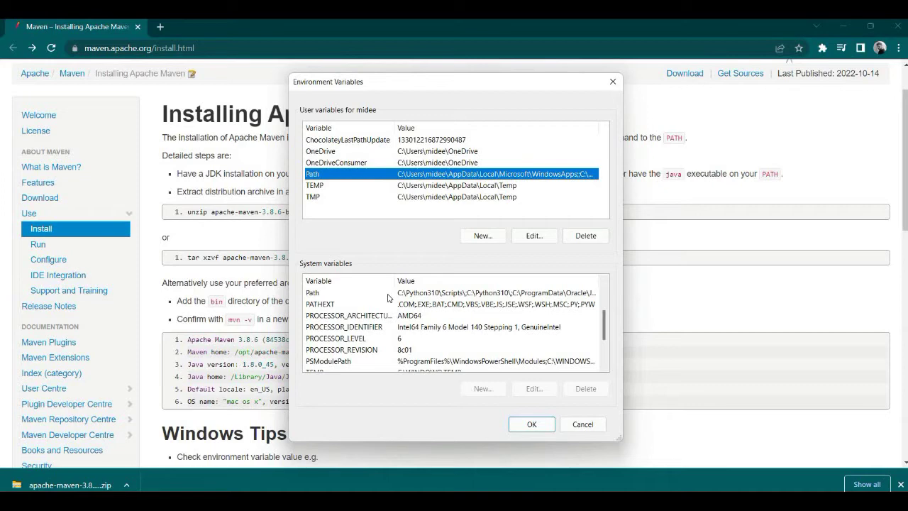
click(388, 296)
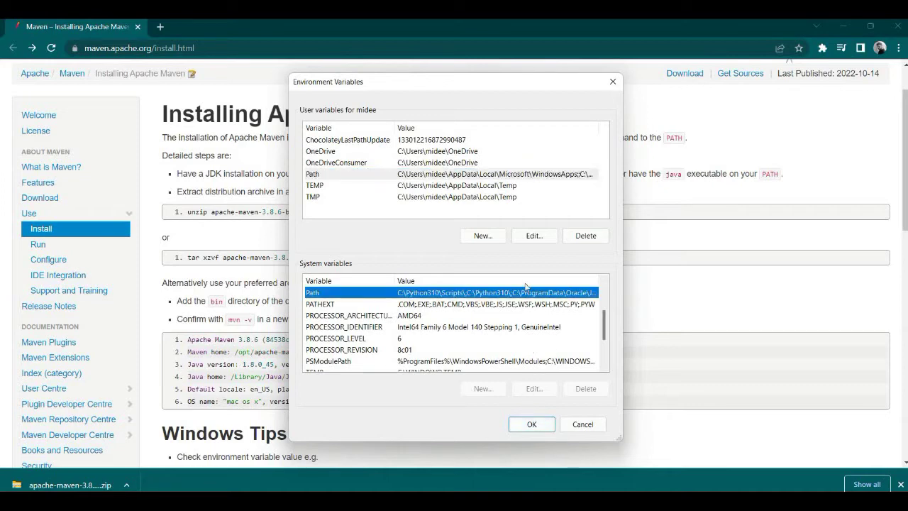
click(534, 236)
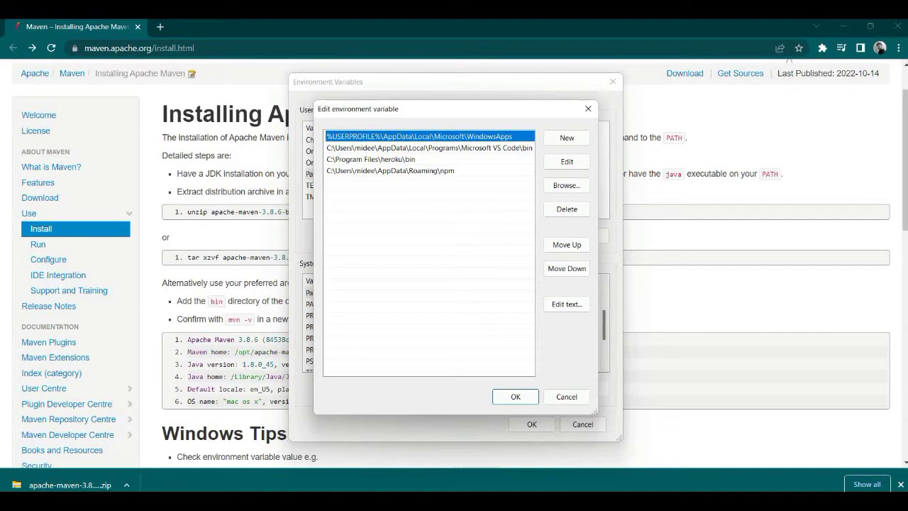
- Navigate Explorer to apache-maven-3.8.6\bin and copy its full path from the address bar
click(449, 496)
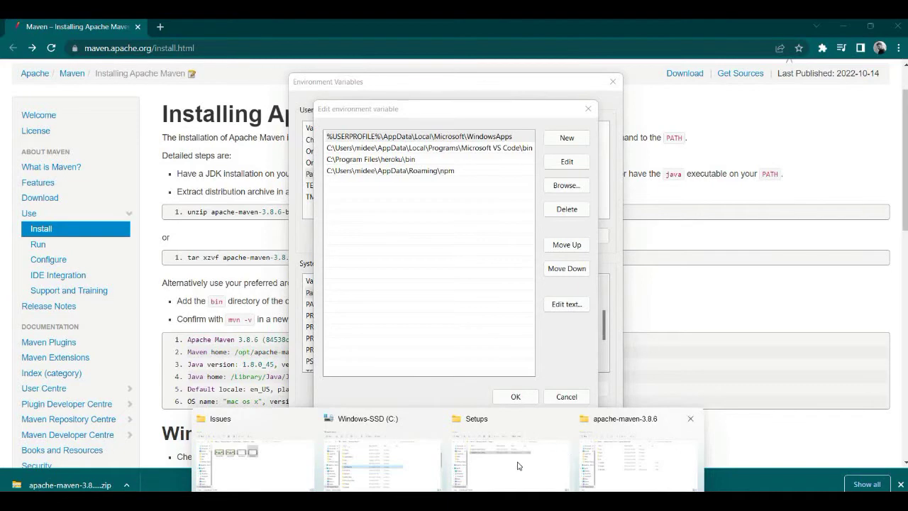
click(514, 426)
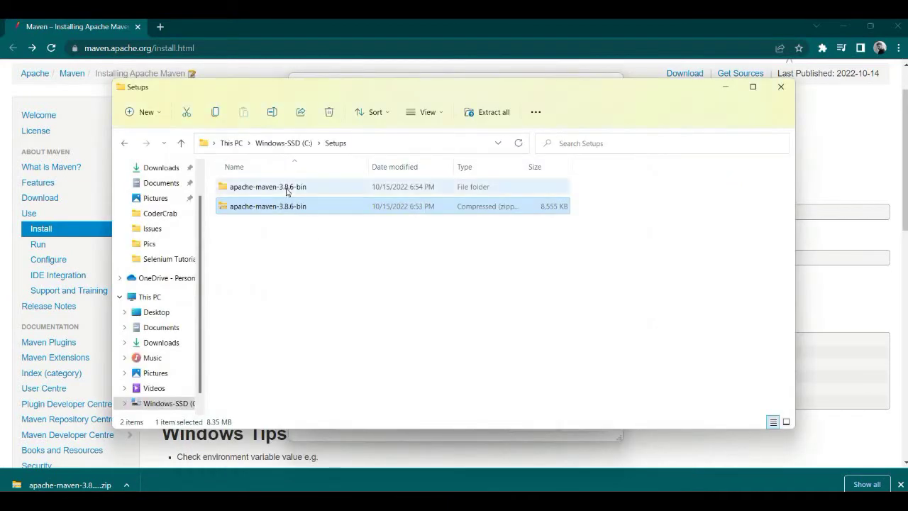
double_click(287, 188)
double_click(289, 190)
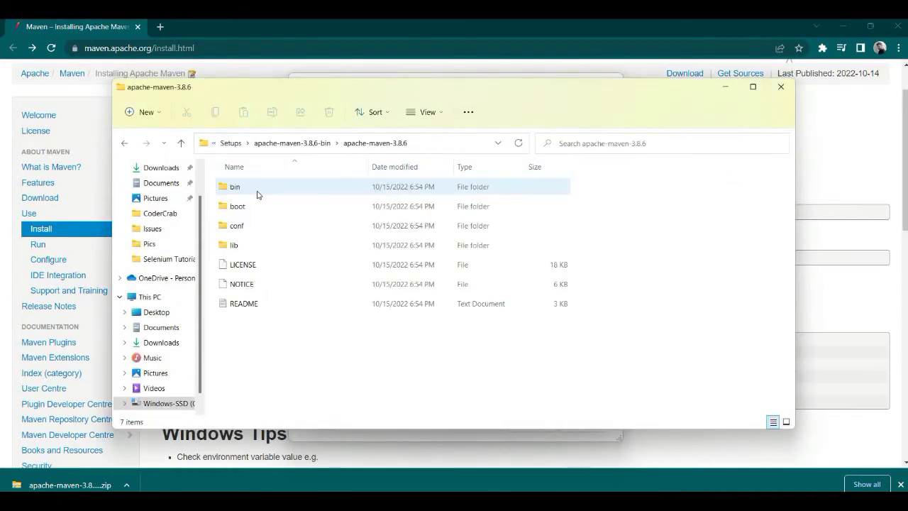
double_click(256, 190)
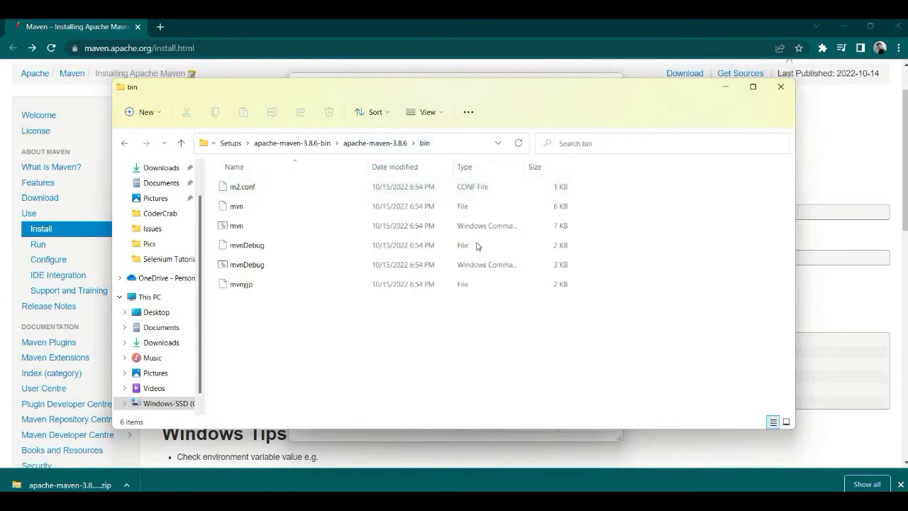
click(446, 144)
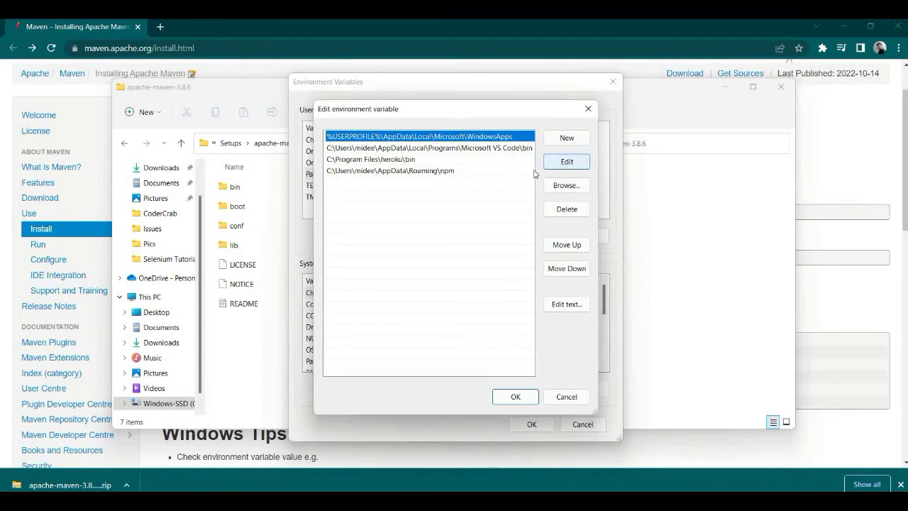
- Add the copied Maven bin path as a new user Path entry and save both dialogs
click(566, 139)
text(C:\Setups\apache-maven-3.8.6-bin\apache-maven-3.8.6\bin)
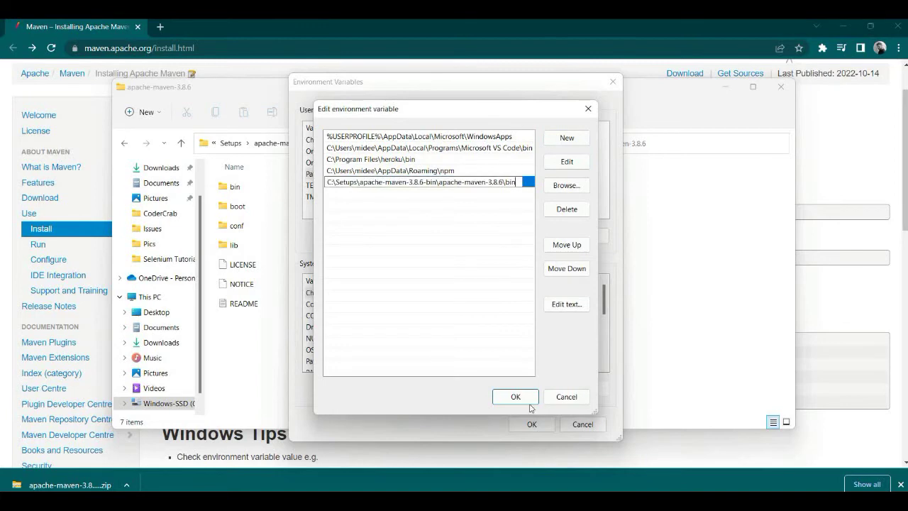
click(516, 397)
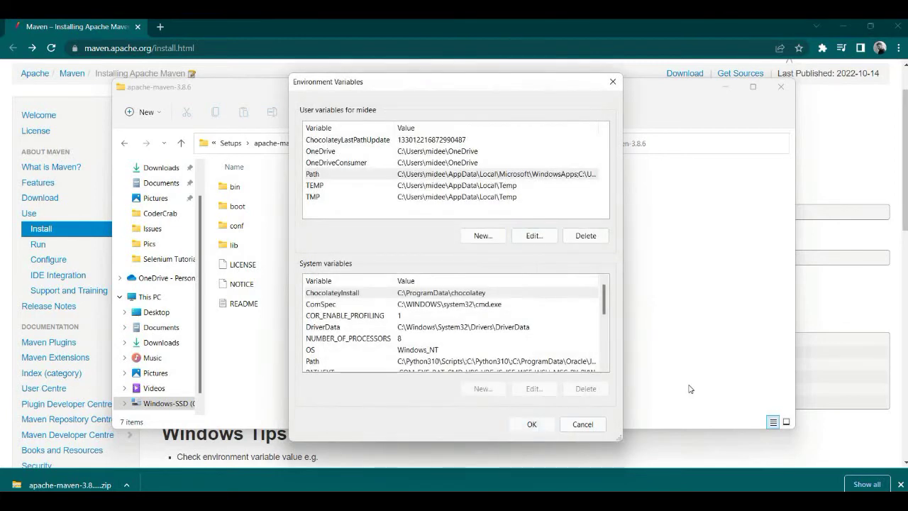
click(531, 424)
click(725, 86)
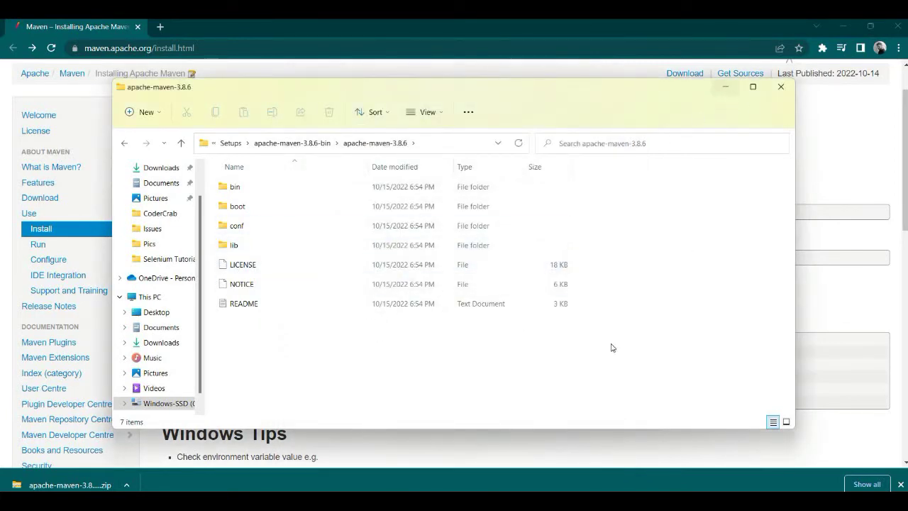
- Run the Maven version check in a fresh Command Prompt, confirming Apache Maven 3.8.6, then minimize it
key(alt+Tab)
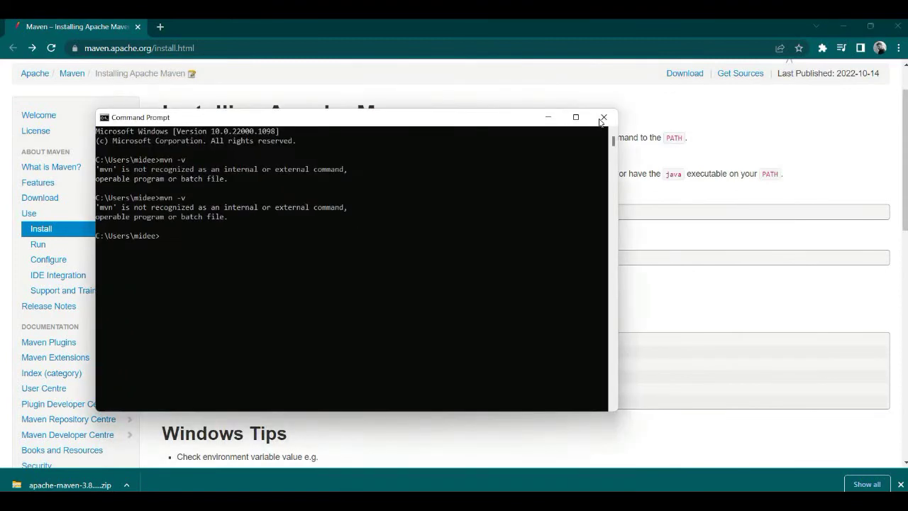
click(599, 116)
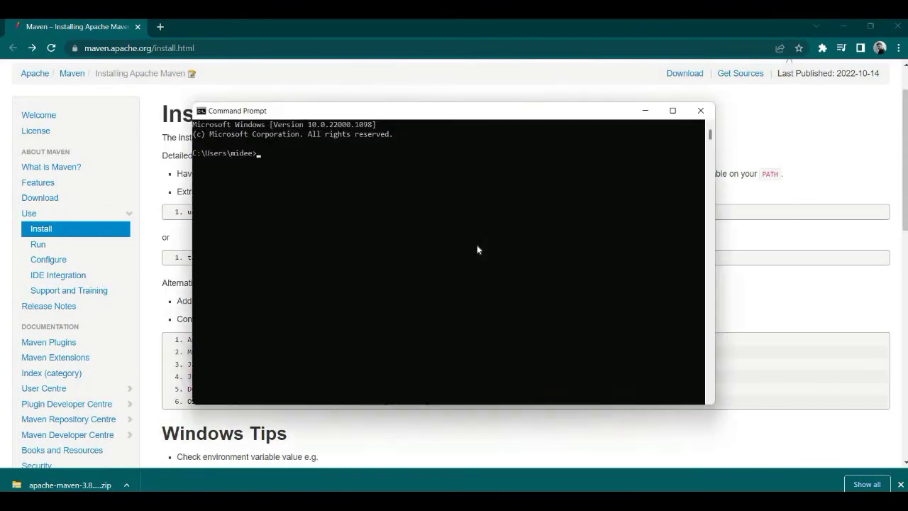
text(mv)
text(n -v)
key(Return)
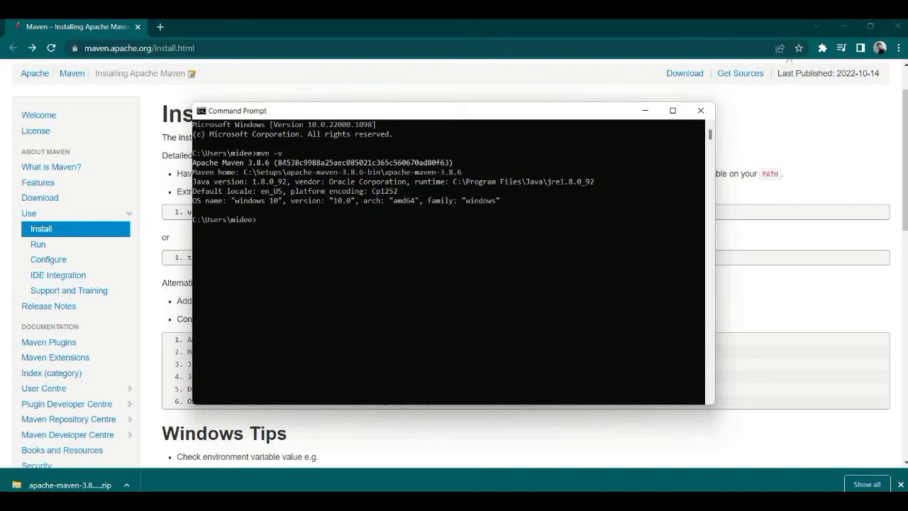
click(645, 111)
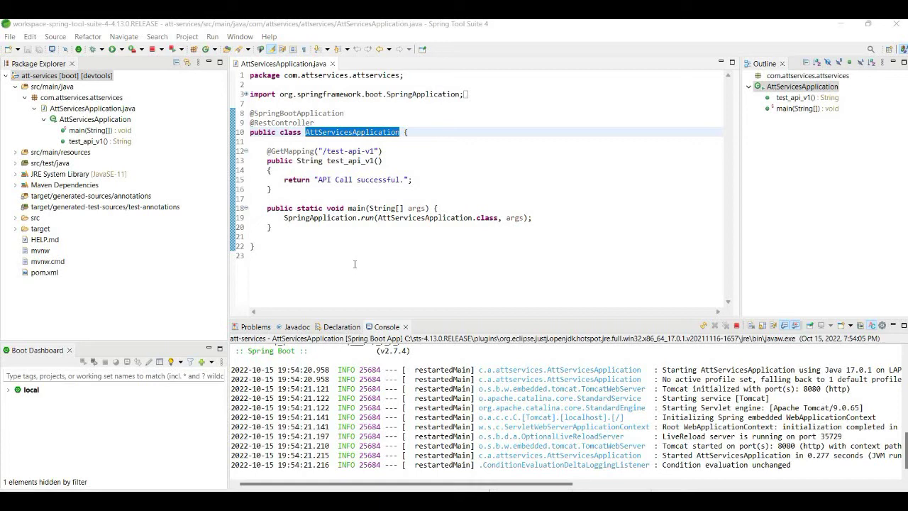
- Run 'mvn -v' in the Spring Tool Suite terminal, showing Maven 3.8.6 with Java 17.0.1
key(ctrl+alt+shift+t)
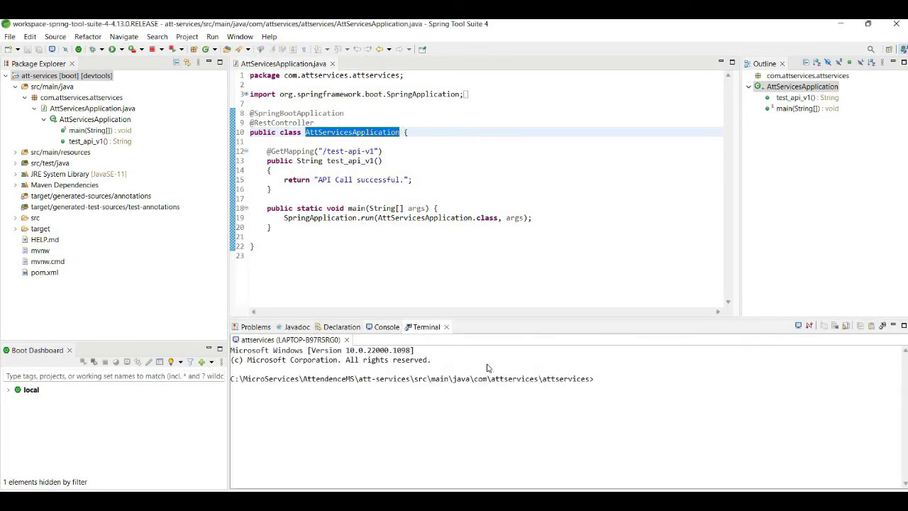
text(m)
text(vn)
text( -v)
key(Return)
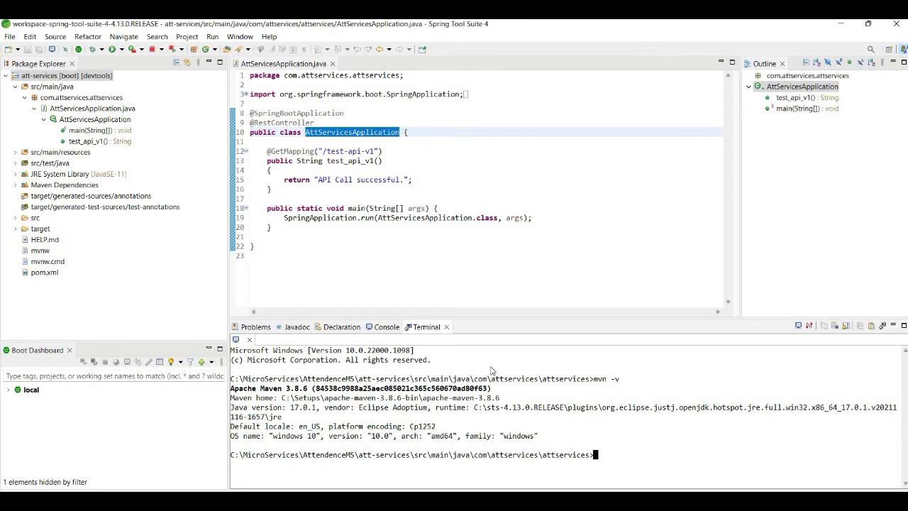
- Run 'mvn clean install' in the STS terminal and review the missing-POM BUILD FAILURE output
text(mvn c)
text(lean inst)
text(all)
key(Return)
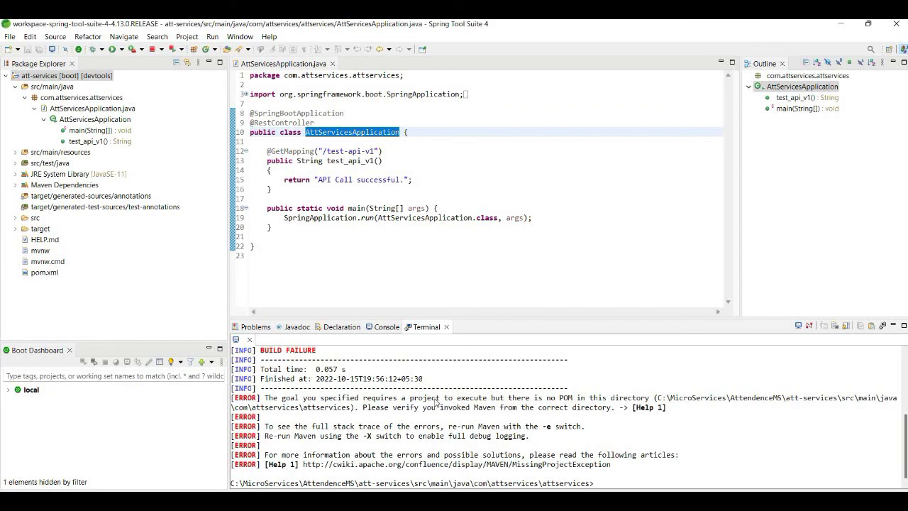
scroll(470, 405, up, 1)
scroll(470, 406, up, 1)
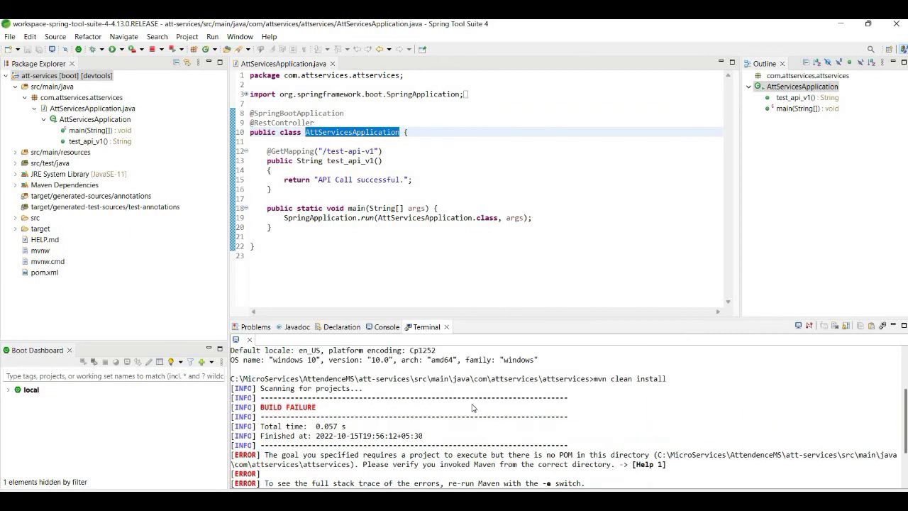